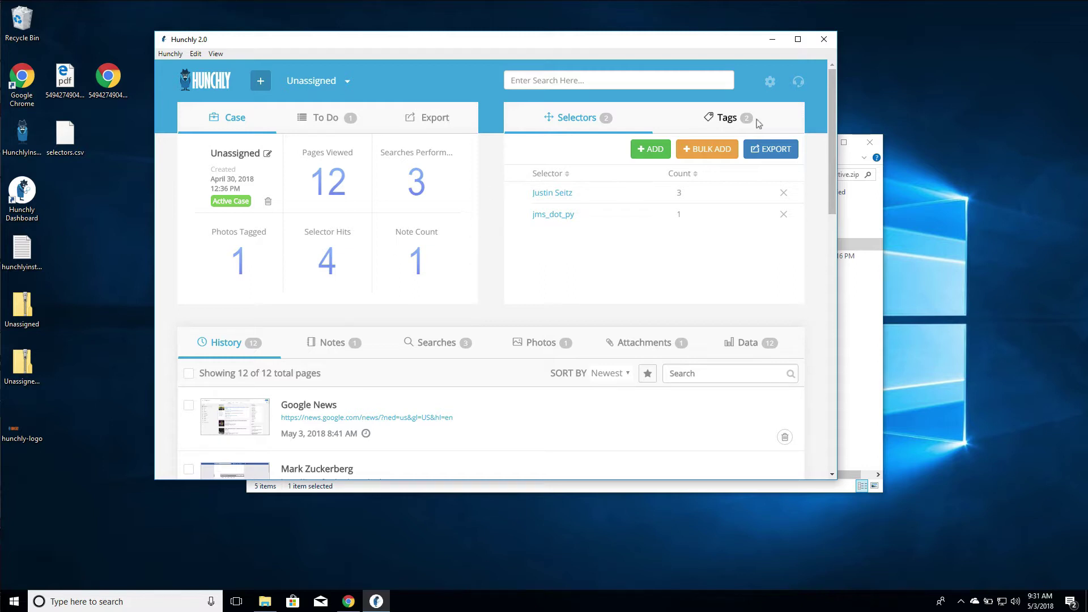
# Enter 'Hunchly People' as the Organization Name in the Reporting settings
pyautogui.click(765, 88)
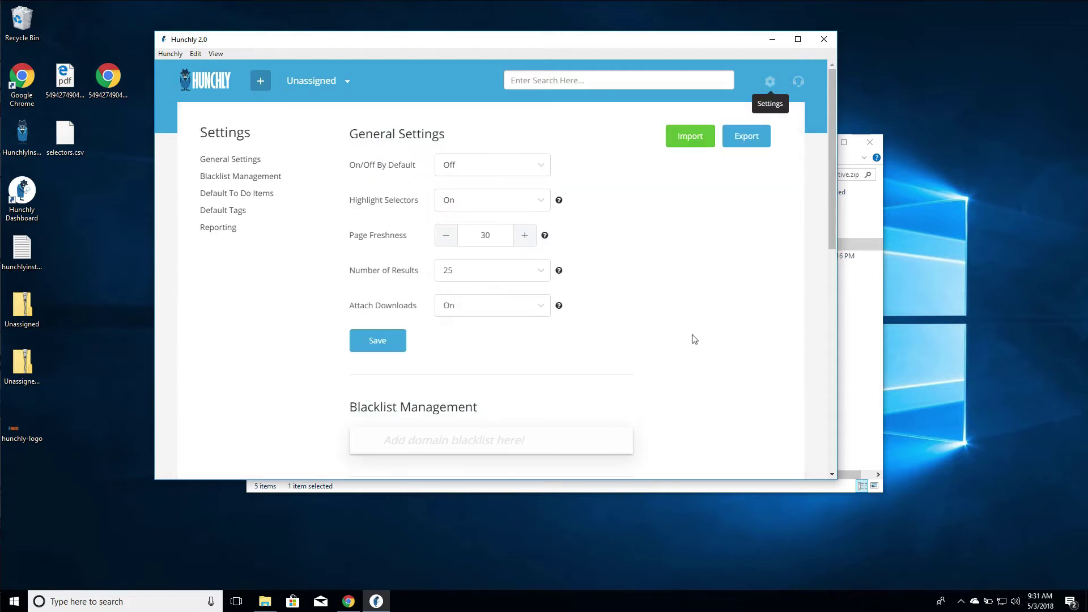
pyautogui.click(233, 230)
pyautogui.click(467, 282)
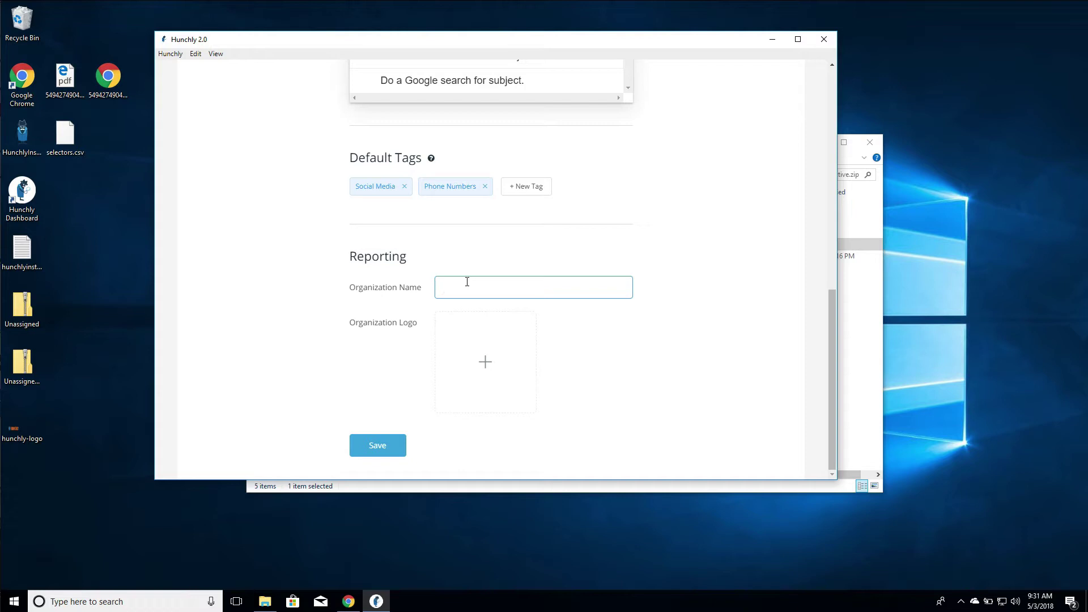
pyautogui.write('Hunchly People')
# Load the hunchly-logo image as the Organization Logo and save the Reporting settings
pyautogui.click(481, 358)
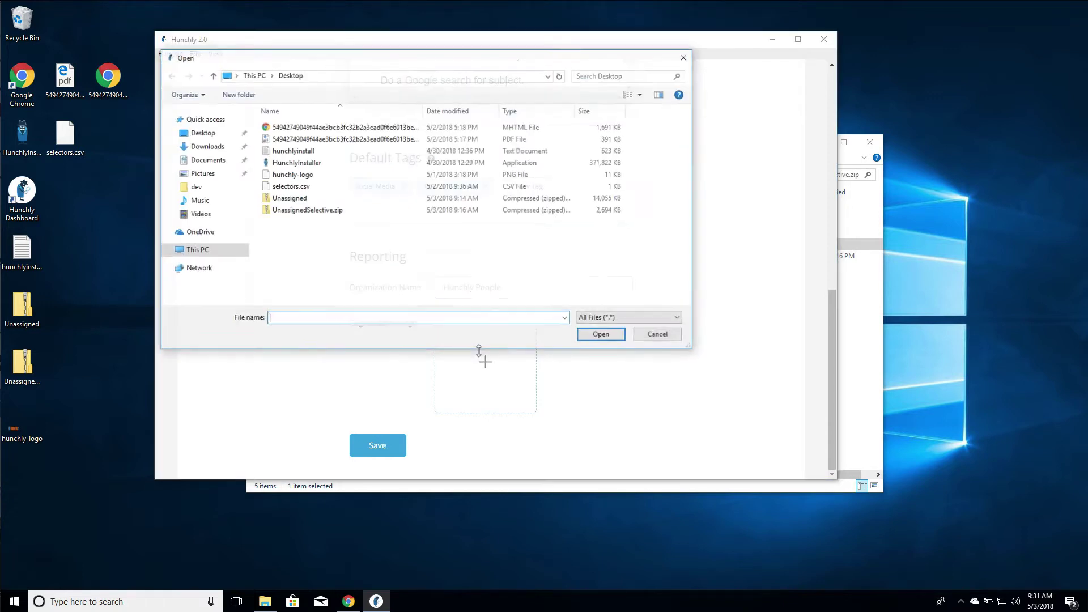
pyautogui.click(332, 175)
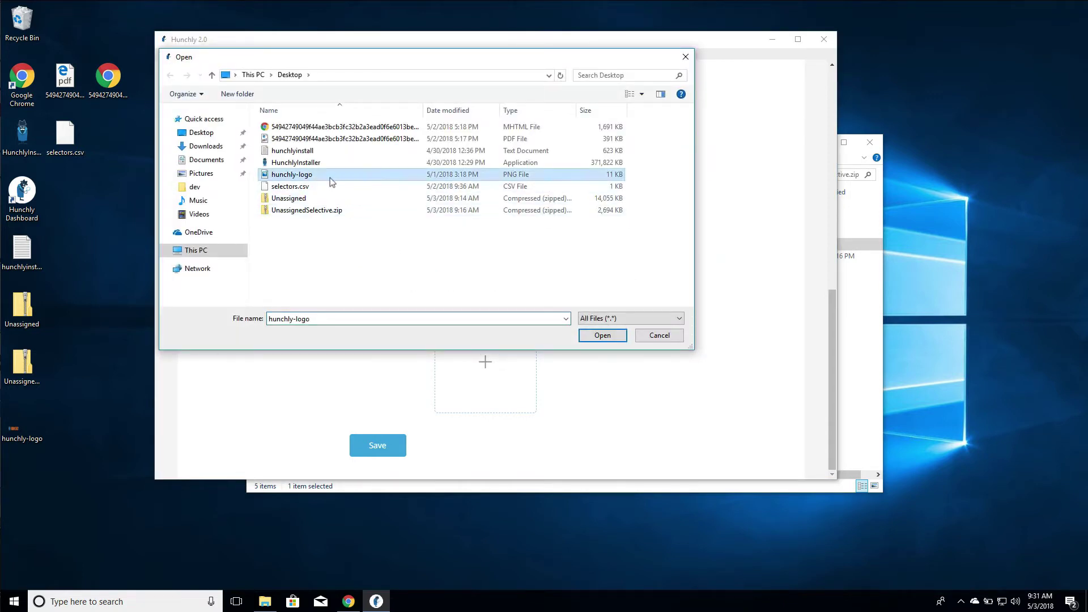
pyautogui.click(585, 337)
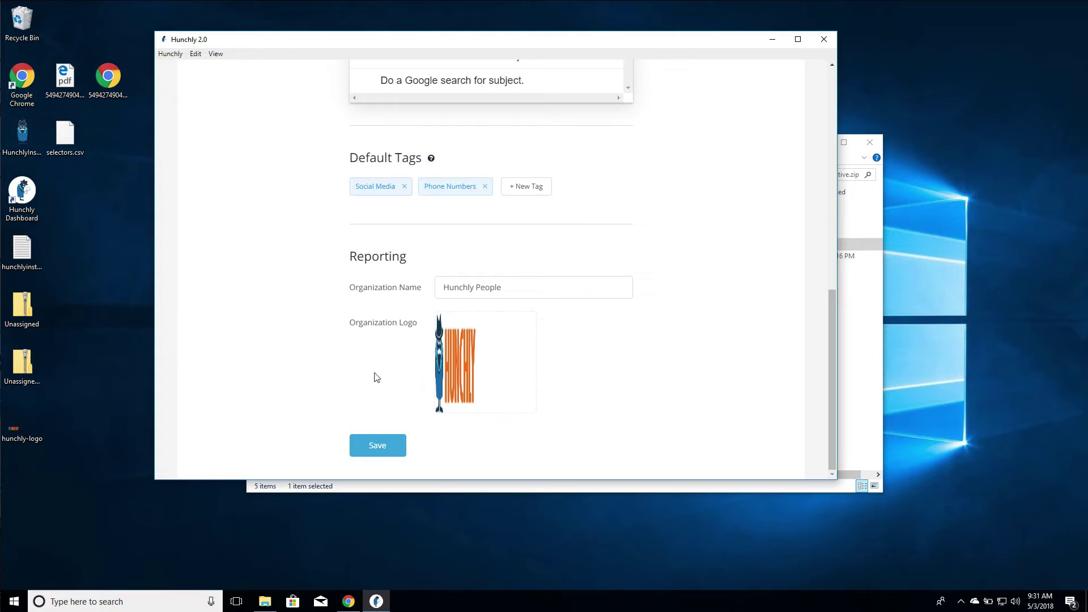
pyautogui.click(387, 447)
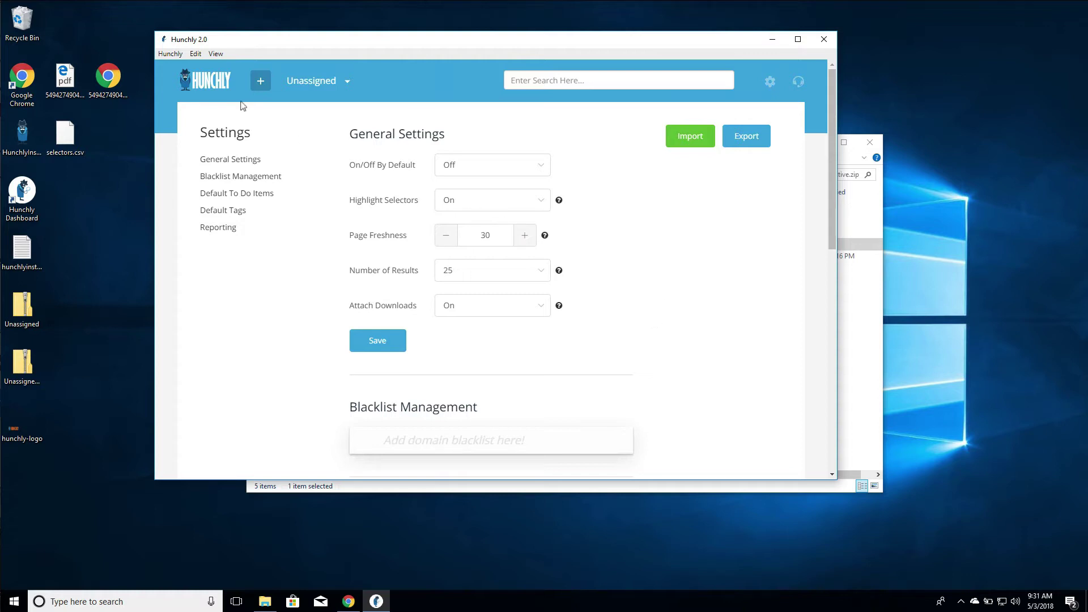
# Launch Report Builder from the case's Export options and title the report 'Awesome Investigation'
pyautogui.click(208, 84)
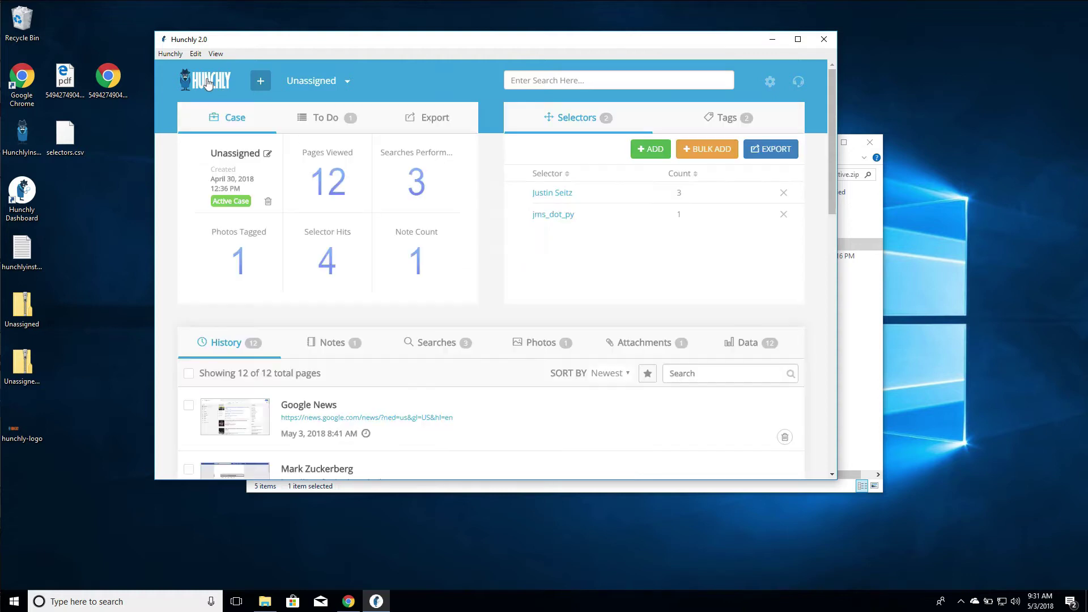
pyautogui.click(430, 133)
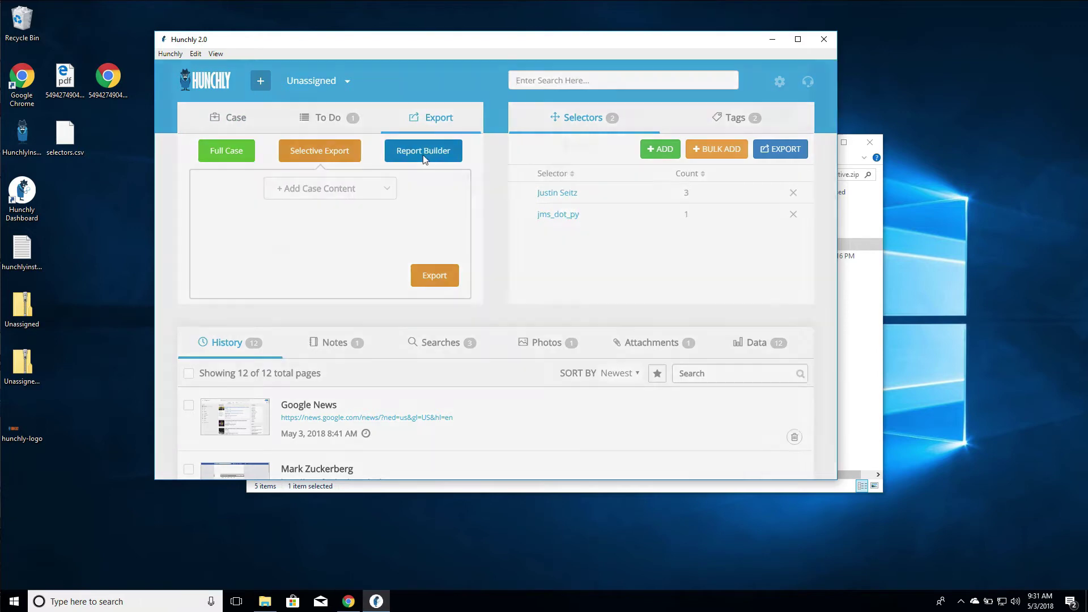
pyautogui.click(423, 150)
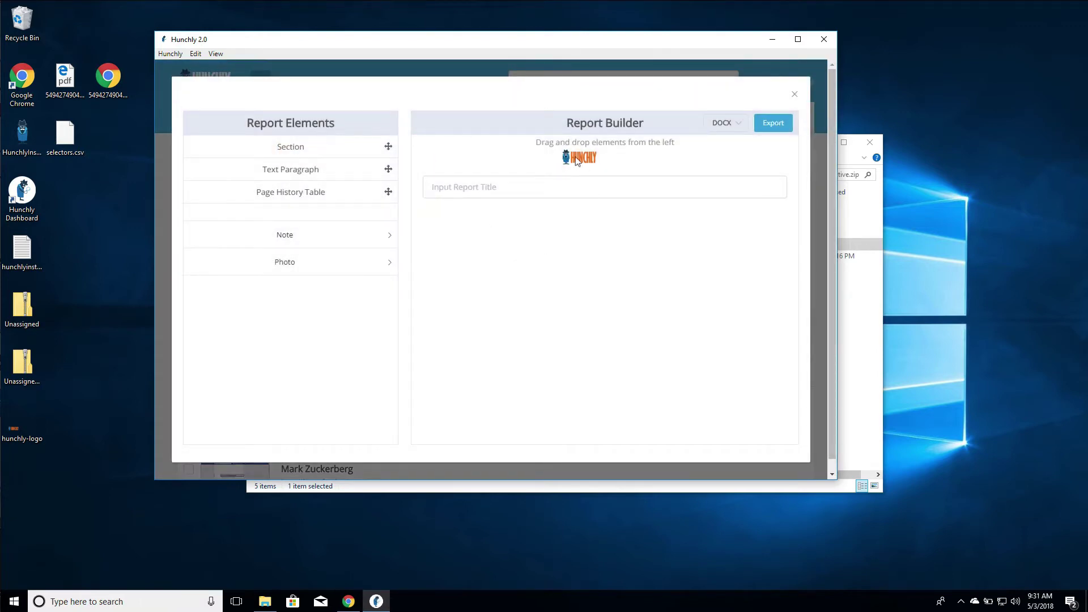
pyautogui.click(562, 190)
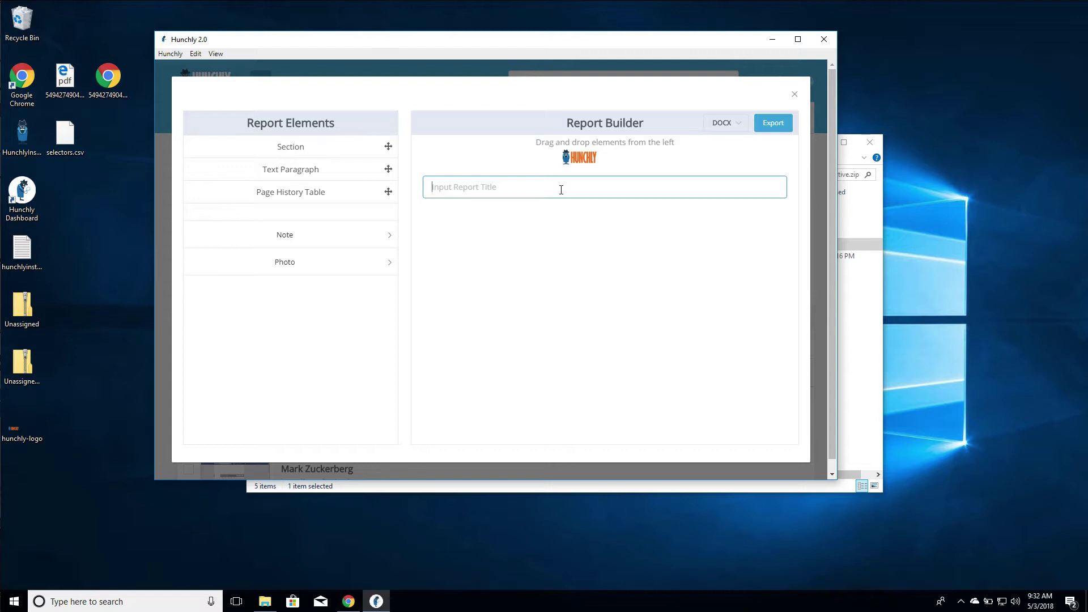
pyautogui.write('Awesome Investigation')
# Add a new section to the report and rename it 'Investigation Target One'
pyautogui.moveTo(343, 148); pyautogui.dragTo(500, 260)
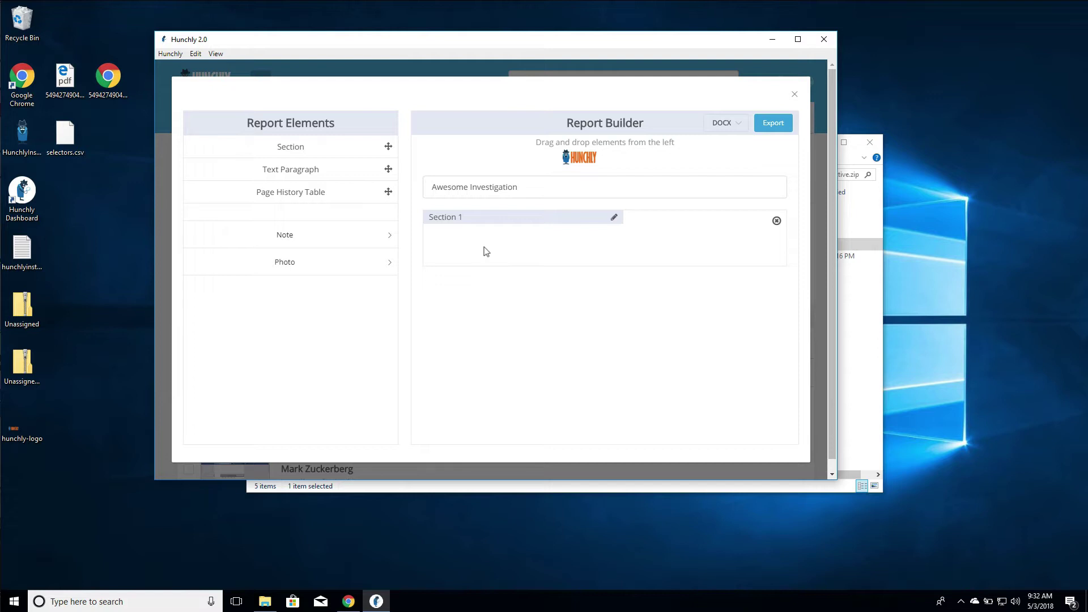
pyautogui.click(614, 218)
pyautogui.write('Investigation Target One')
# Insert a text paragraph reading 'This target is really interesting' into that section and save it
pyautogui.moveTo(343, 169); pyautogui.dragTo(542, 244)
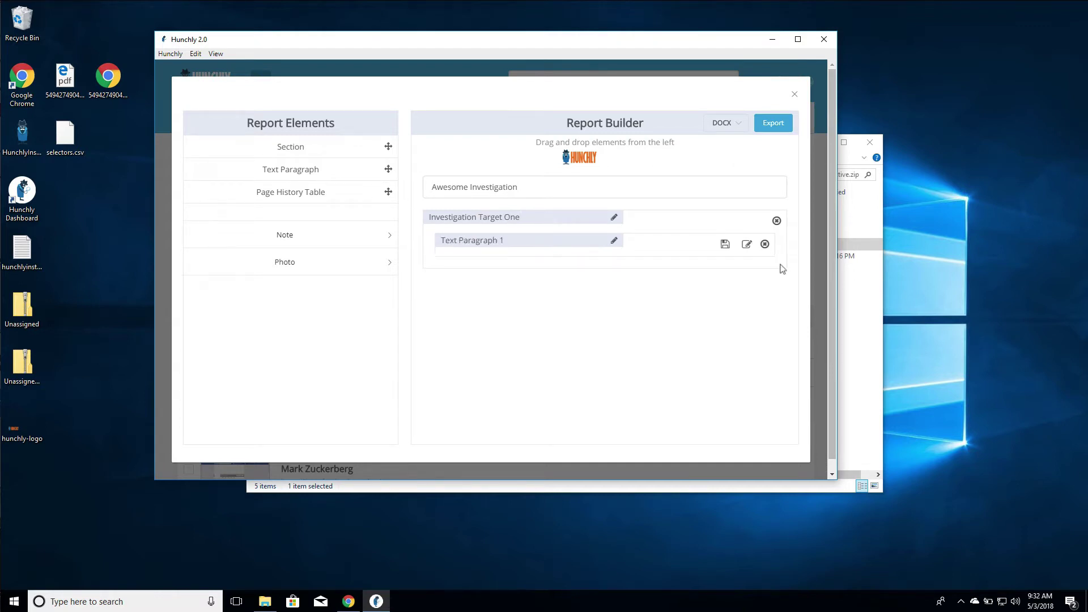
pyautogui.click(746, 245)
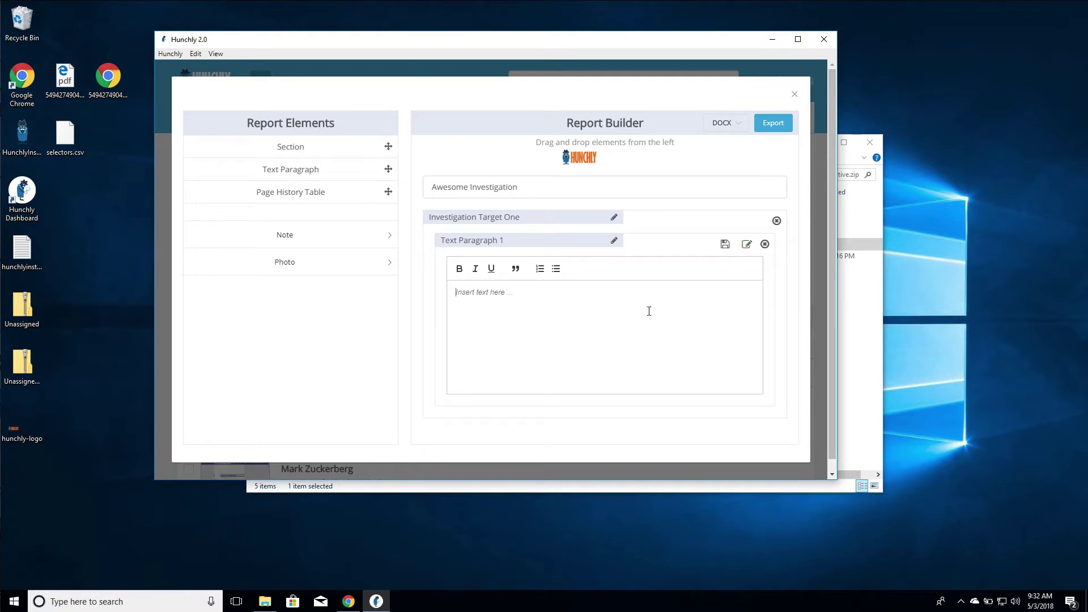
pyautogui.write('This target is really interesting.')
pyautogui.click(725, 245)
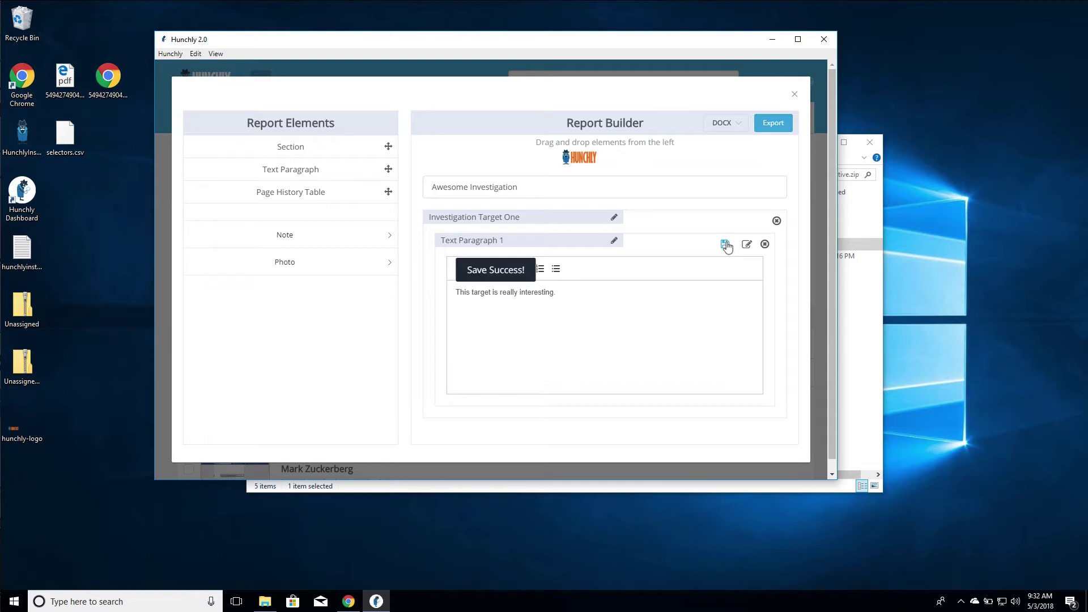
pyautogui.click(747, 245)
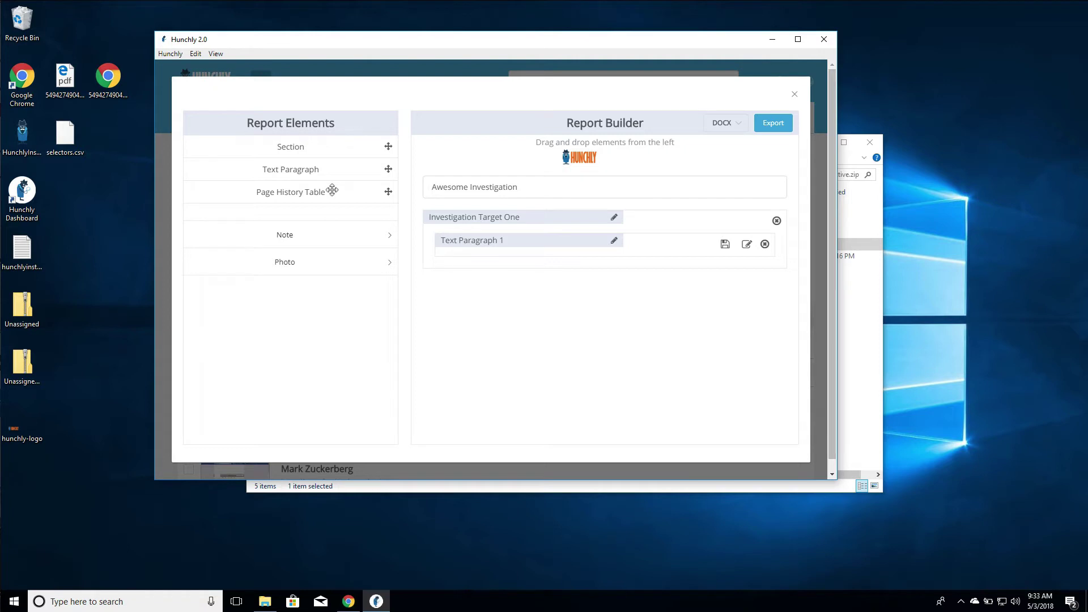
# Drop a Page History Table into the report and expand the Note elements list
pyautogui.moveTo(331, 190); pyautogui.dragTo(517, 321)
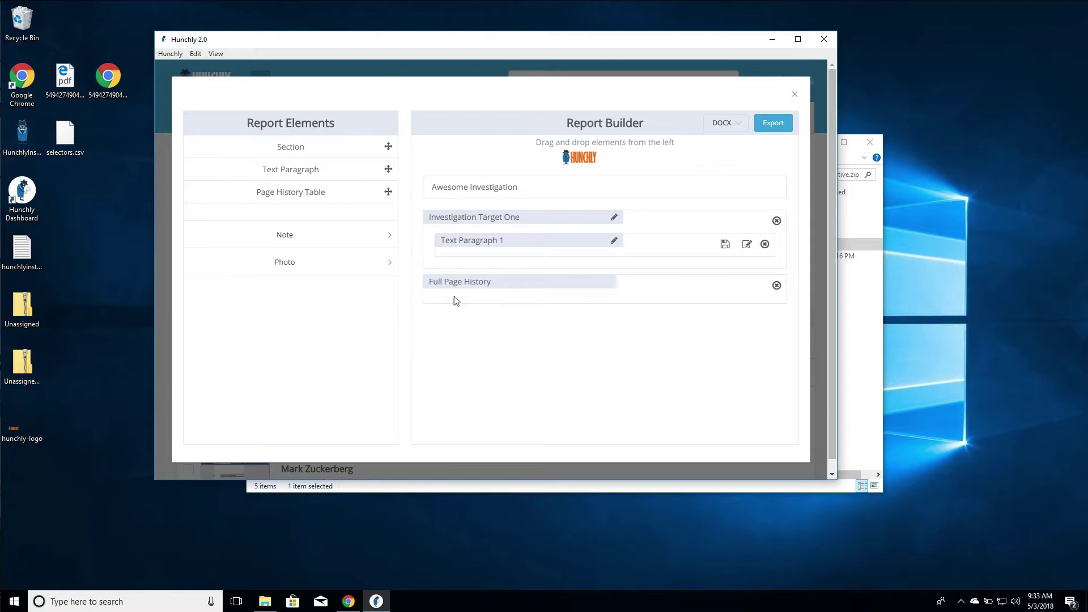
pyautogui.click(342, 239)
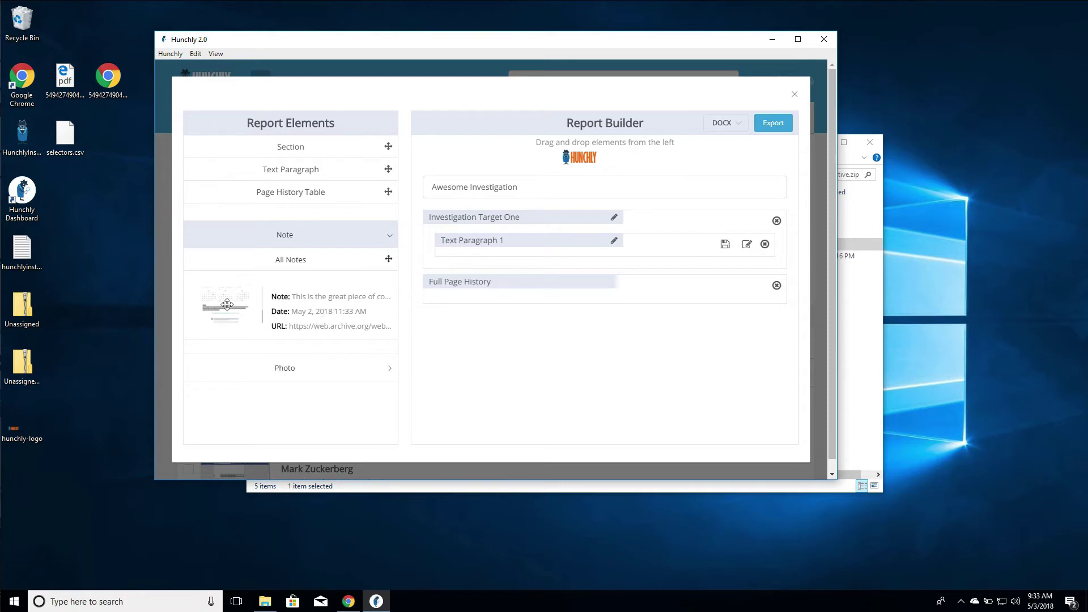
# Place the saved note and the 'A nice boat.' photo under the paragraph in Investigation Target One
pyautogui.moveTo(227, 305); pyautogui.dragTo(466, 254)
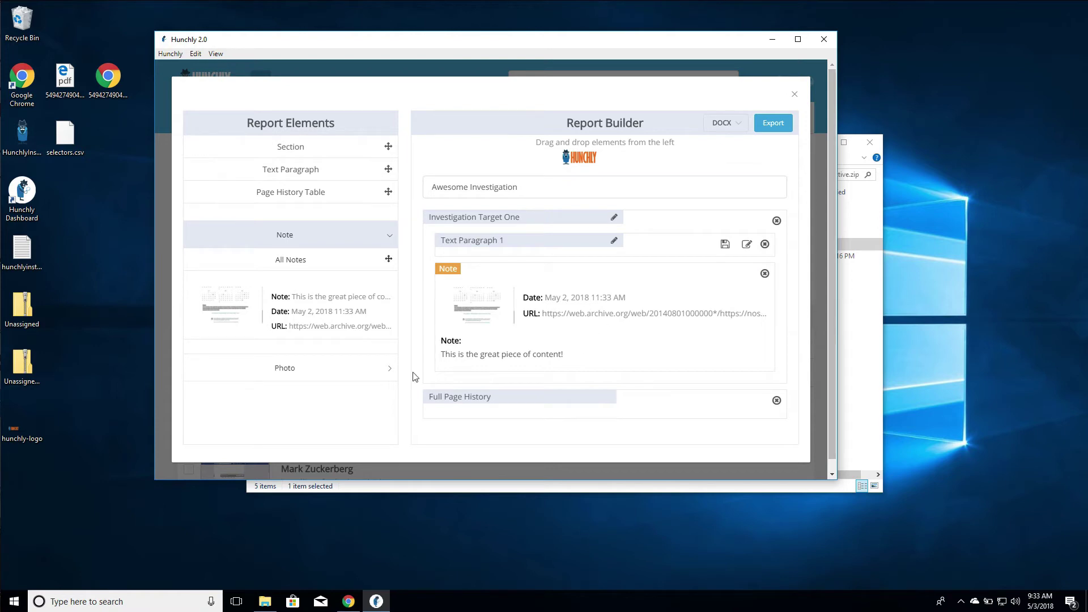
pyautogui.click(320, 365)
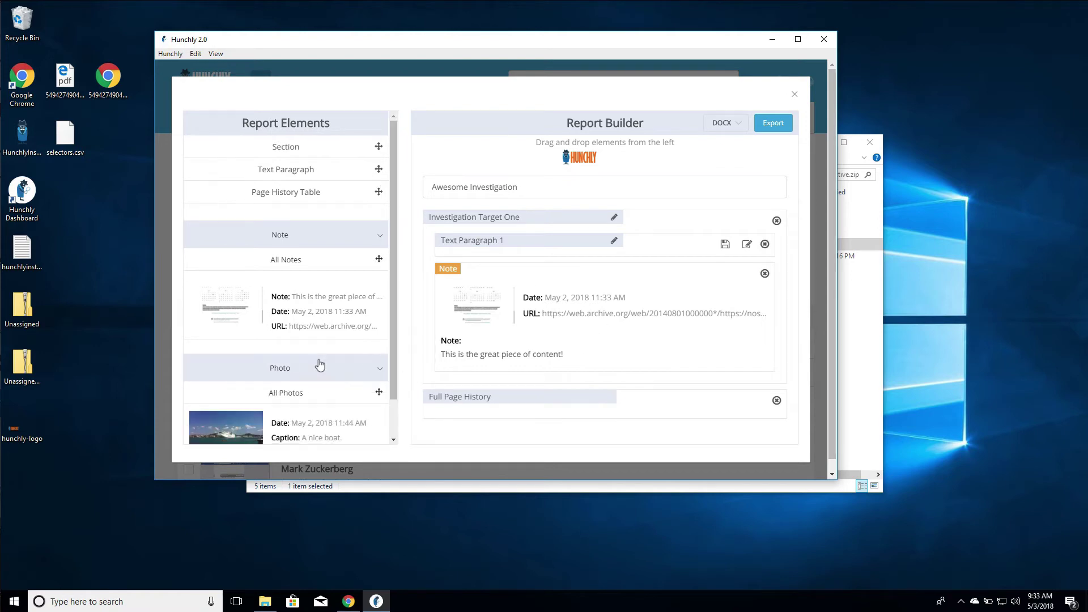
pyautogui.scroll(-2, 316, 363)
pyautogui.moveTo(253, 382); pyautogui.dragTo(552, 334)
pyautogui.scroll(-2, 584, 351)
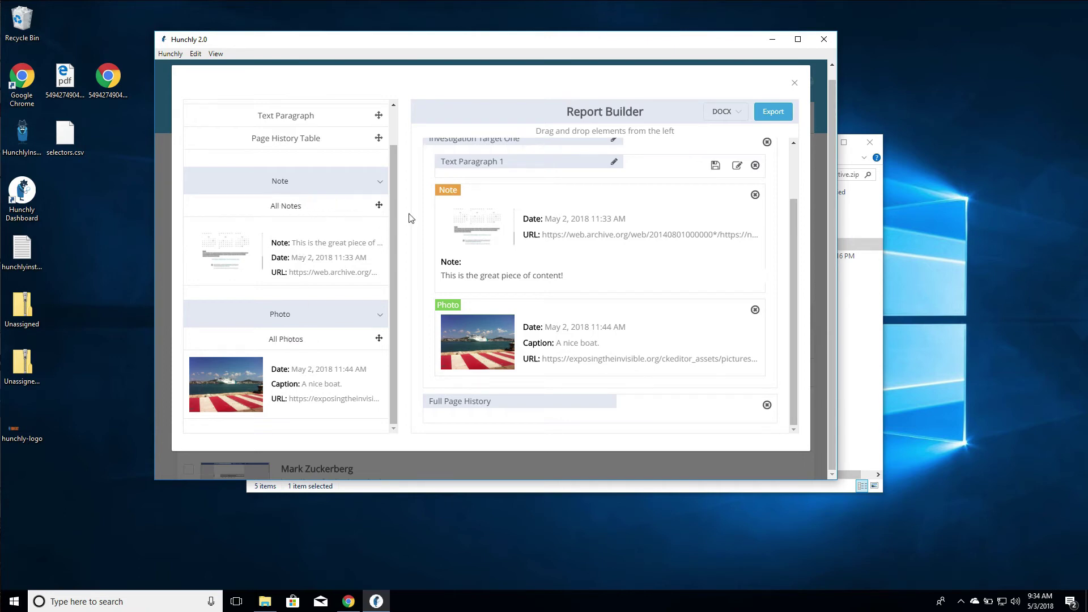
pyautogui.click(379, 186)
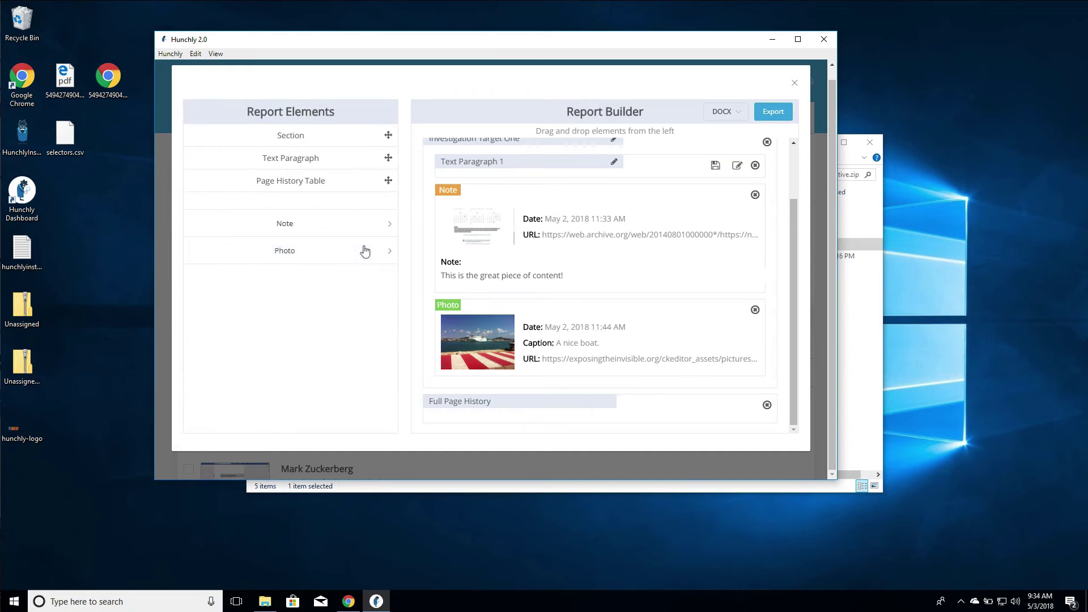
# Change the report export format from DOCX to PDF
pyautogui.click(739, 120)
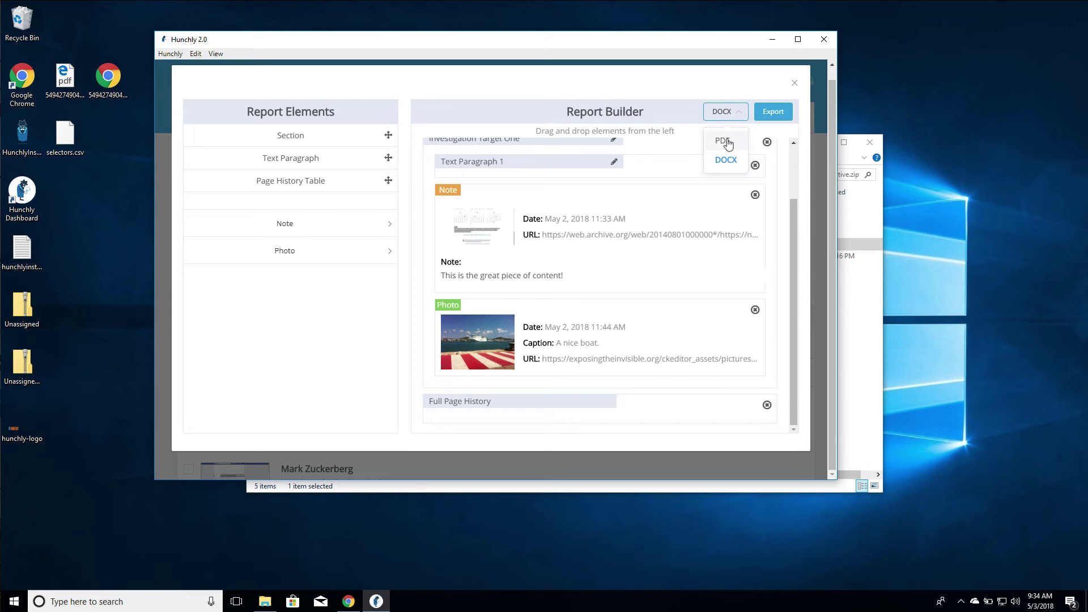
pyautogui.click(728, 142)
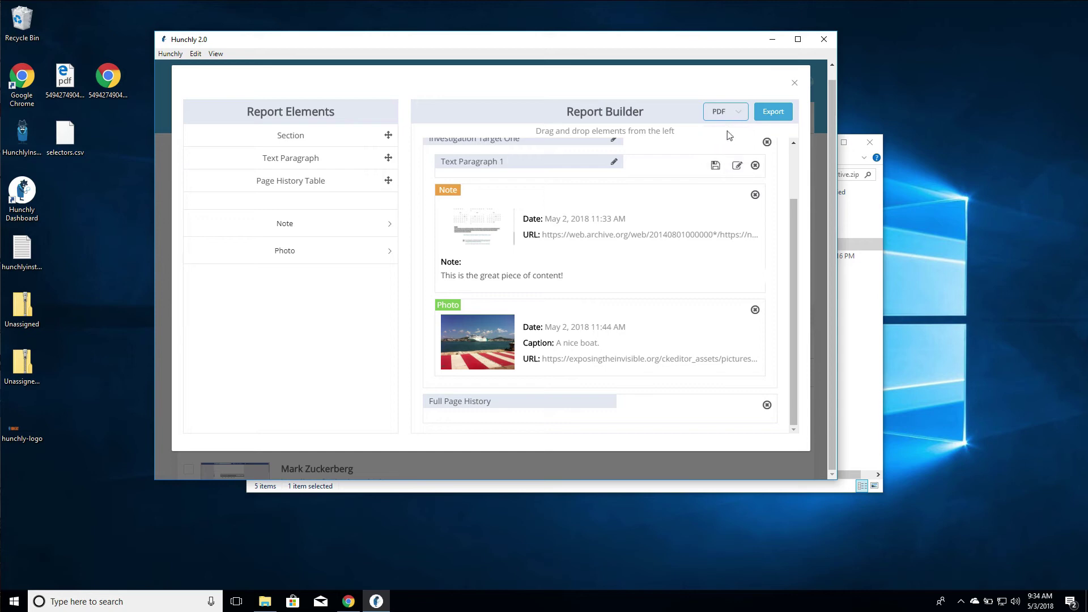
# Export the report to the Desktop as the PDF file ReportingHunchly
pyautogui.click(773, 111)
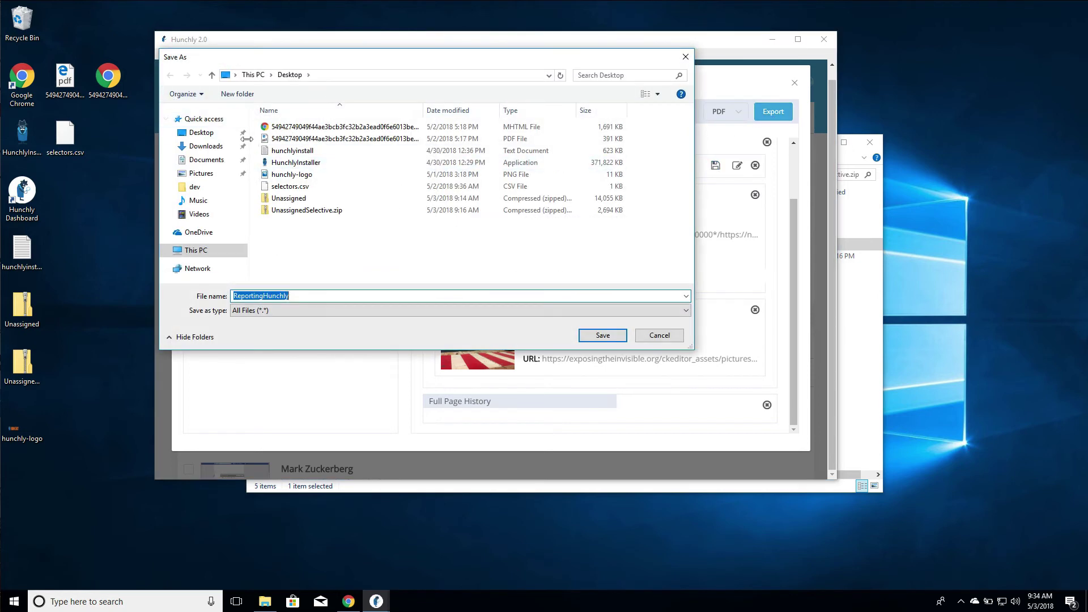
pyautogui.click(205, 134)
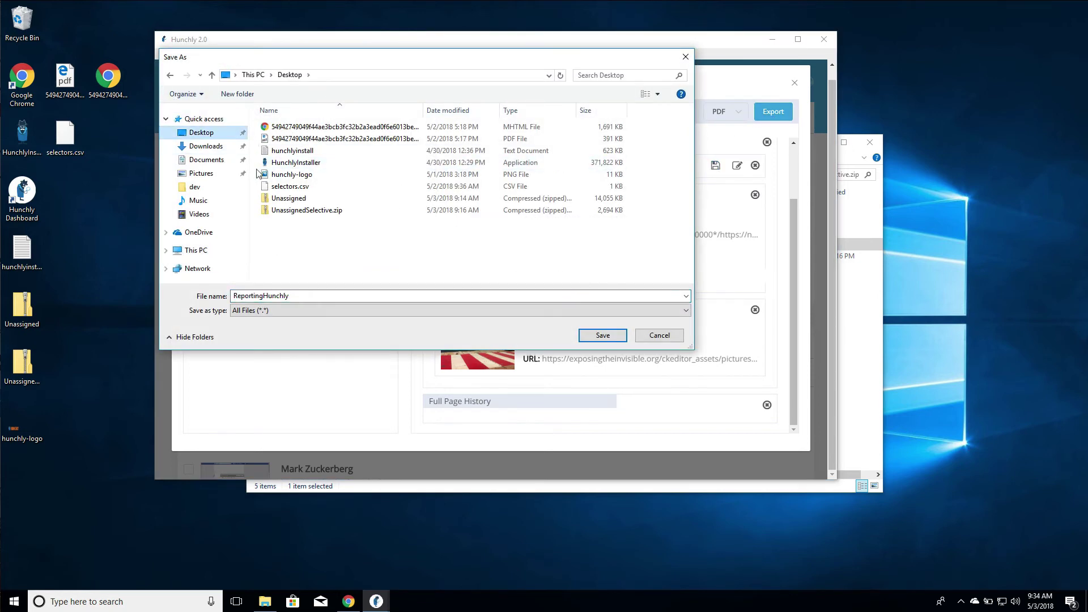
pyautogui.click(313, 296)
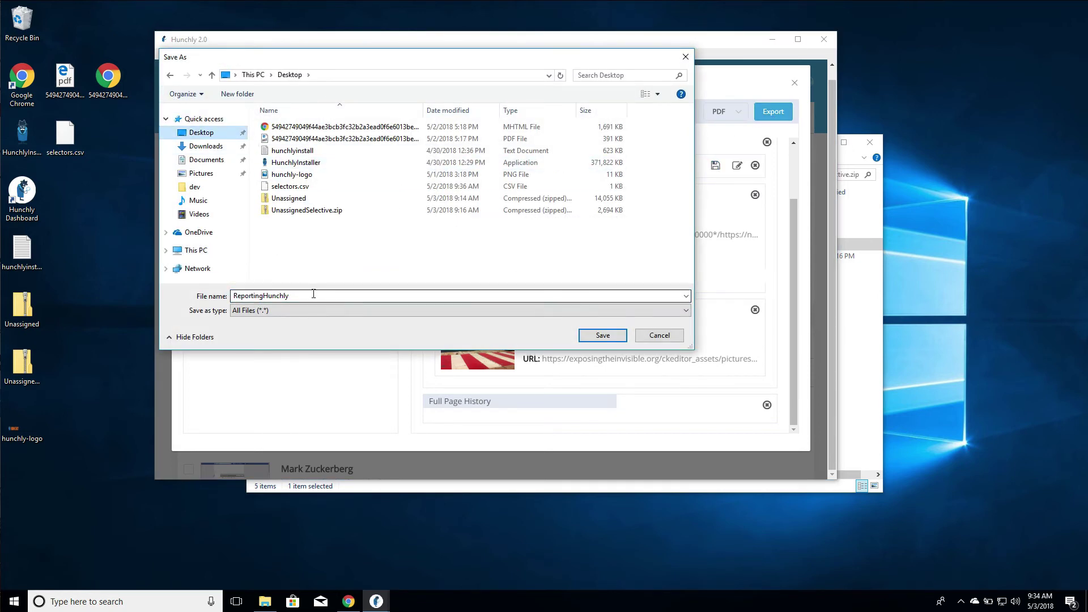
pyautogui.click(603, 335)
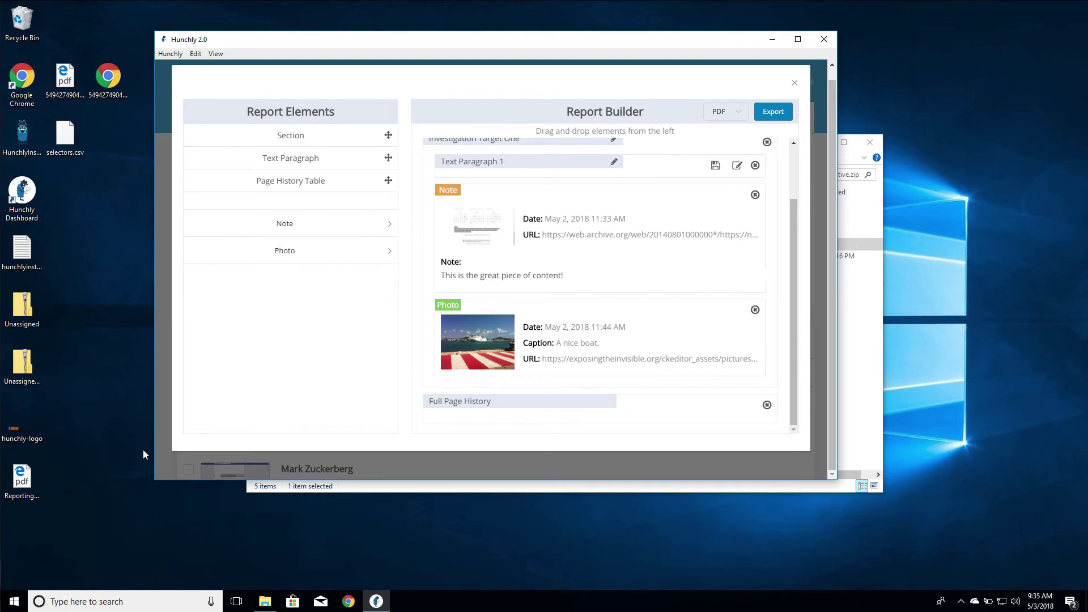
# Open ReportingHunchly.pdf from the desktop with Google Chrome
pyautogui.rightClick(21, 474)
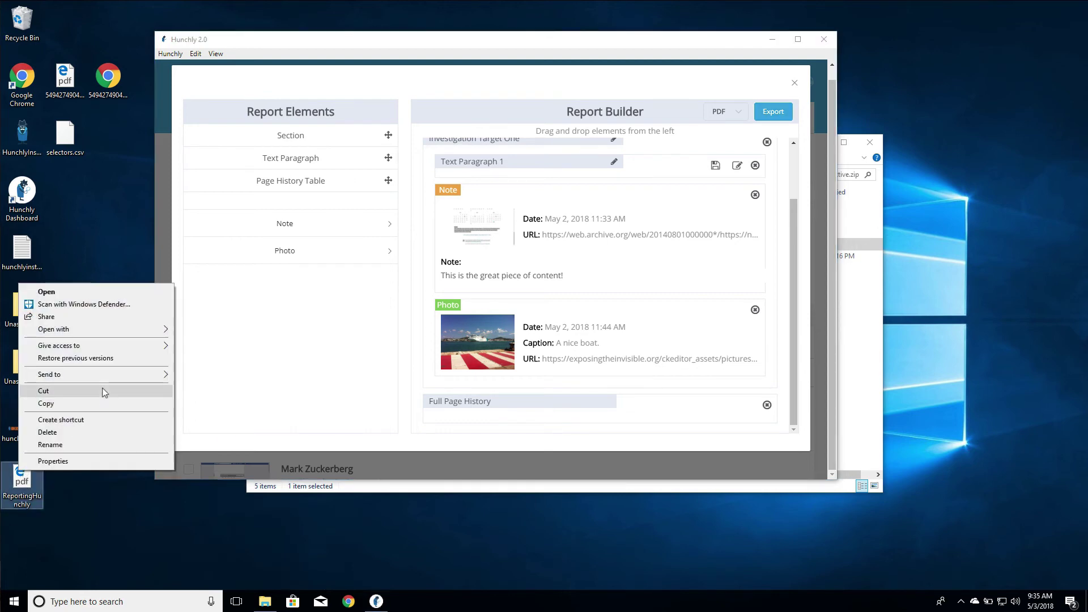
pyautogui.moveTo(108, 332)
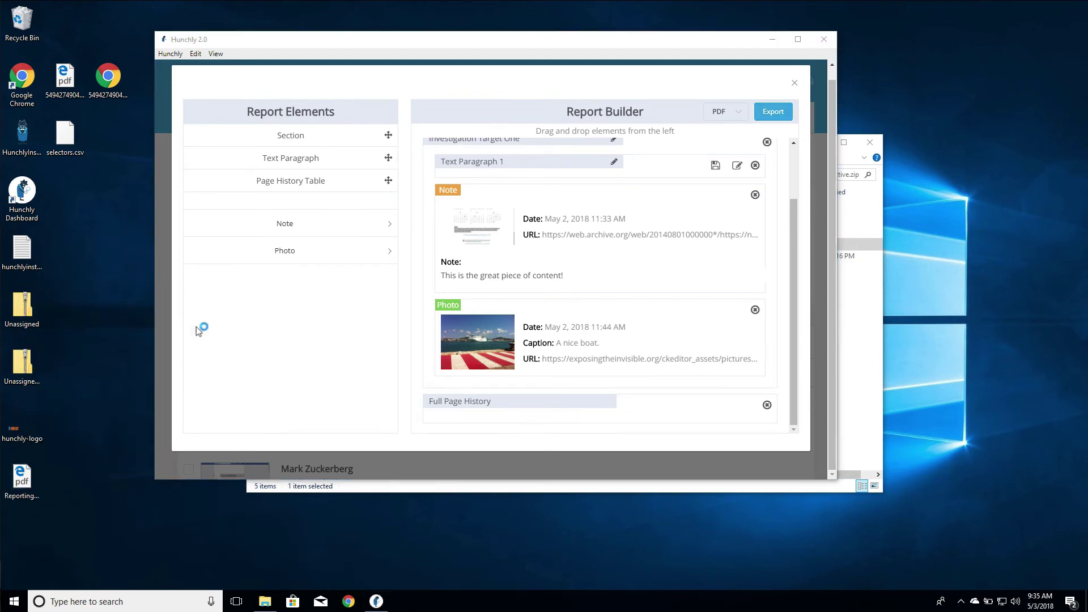
pyautogui.click(196, 327)
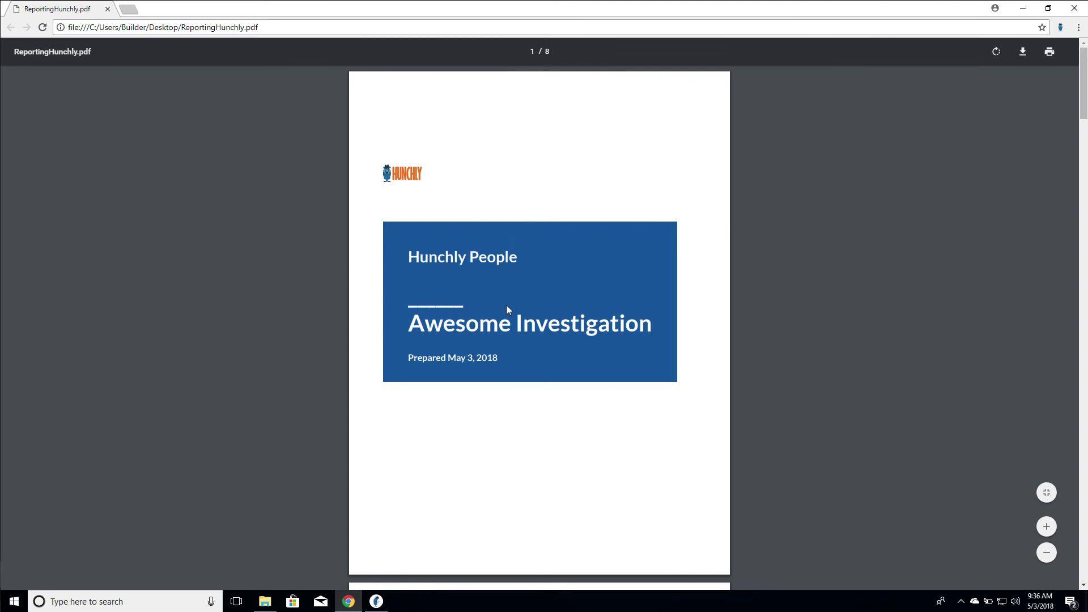
# Follow the contents link to Investigation Target One, then continue to the boat photo's metadata on page 4
pyautogui.scroll(-1, 506, 308)
pyautogui.moveTo(497, 304); pyautogui.dragTo(441, 304)
pyautogui.click(472, 326)
pyautogui.scroll(-3, 472, 388)
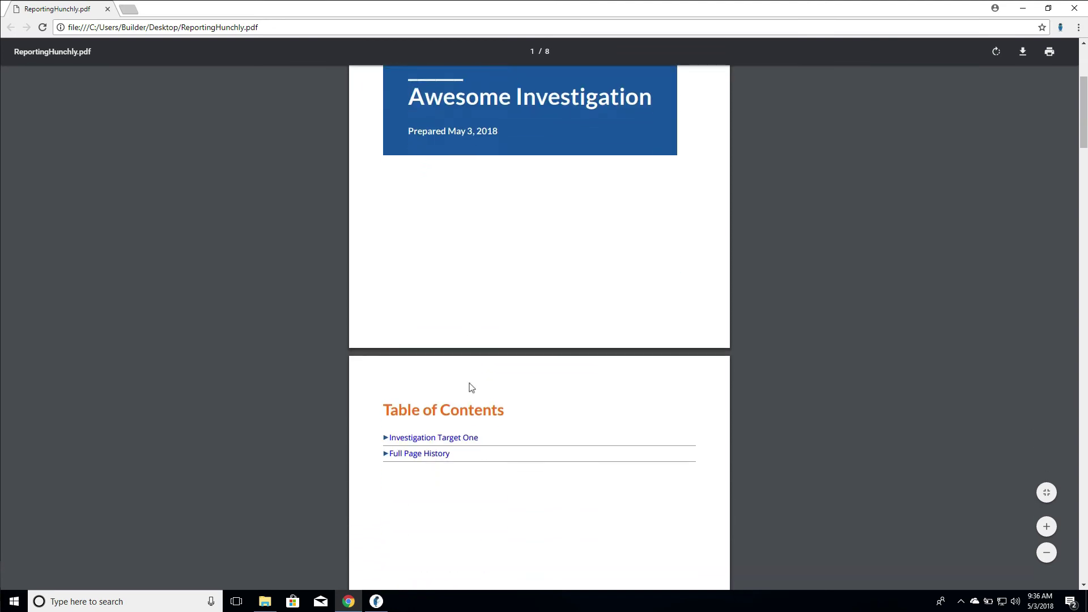
pyautogui.click(453, 437)
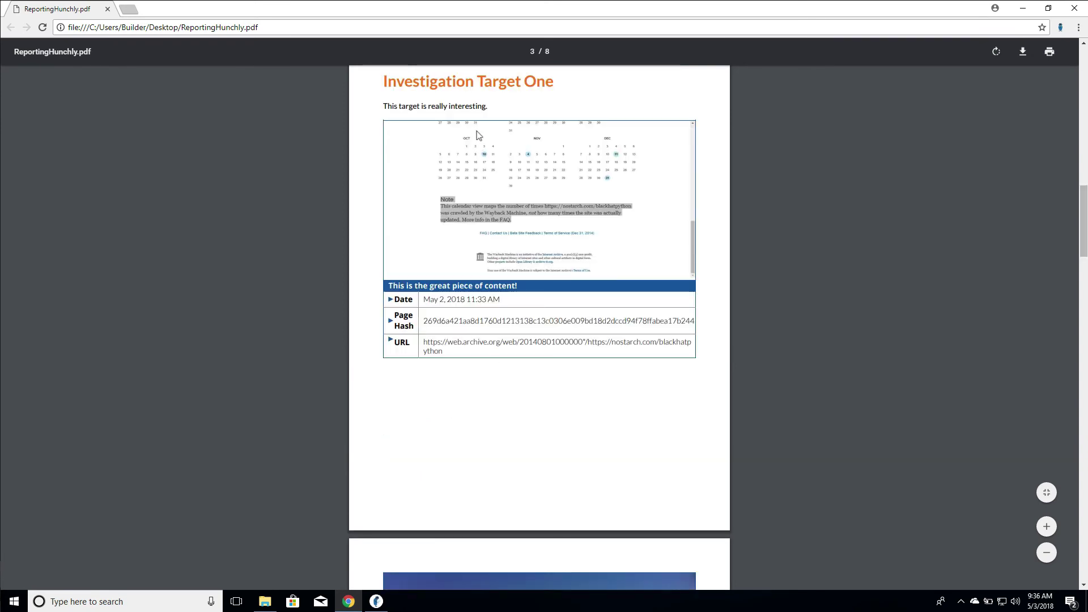
pyautogui.moveTo(488, 107); pyautogui.dragTo(383, 107)
pyautogui.click(501, 114)
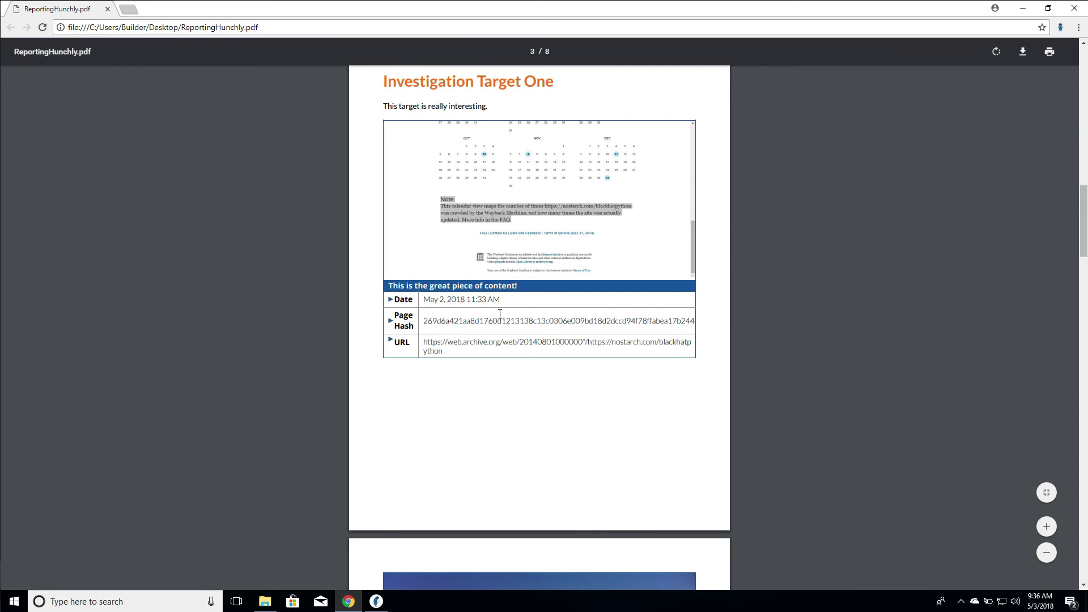
pyautogui.scroll(-4, 488, 393)
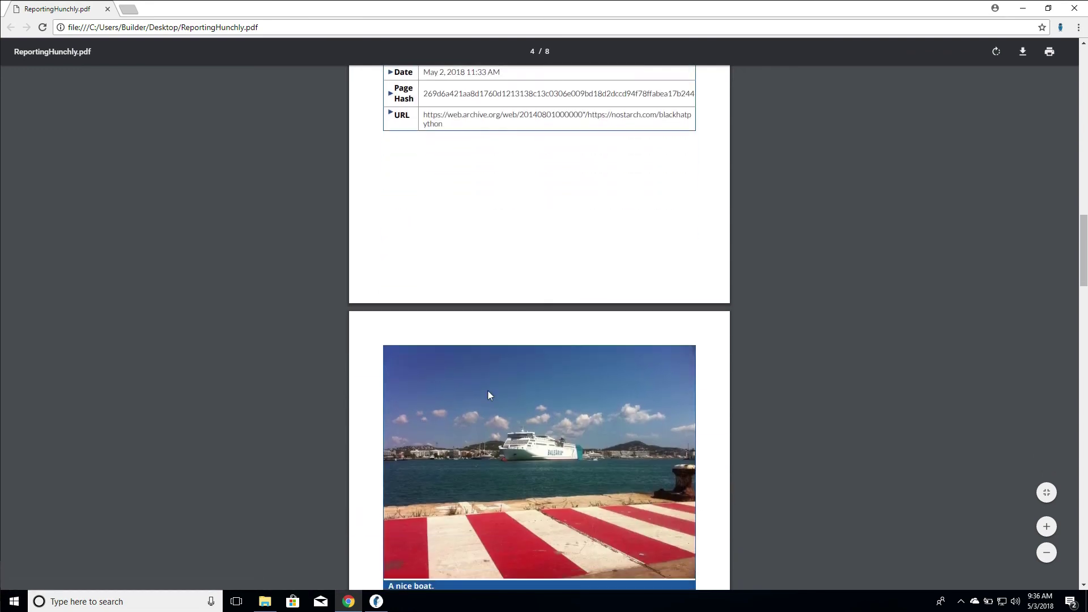
pyautogui.scroll(-3, 491, 395)
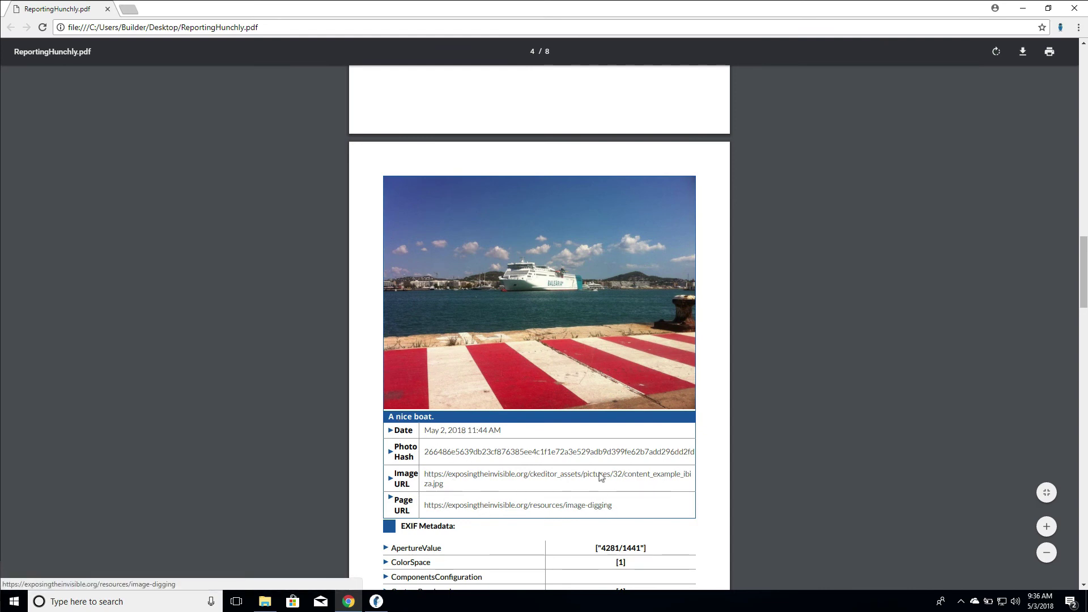
# Scroll the PDF past the EXIF table and Full Page History to the footer, then back up to the cover page
pyautogui.scroll(-7, 565, 265)
pyautogui.scroll(-11, 537, 300)
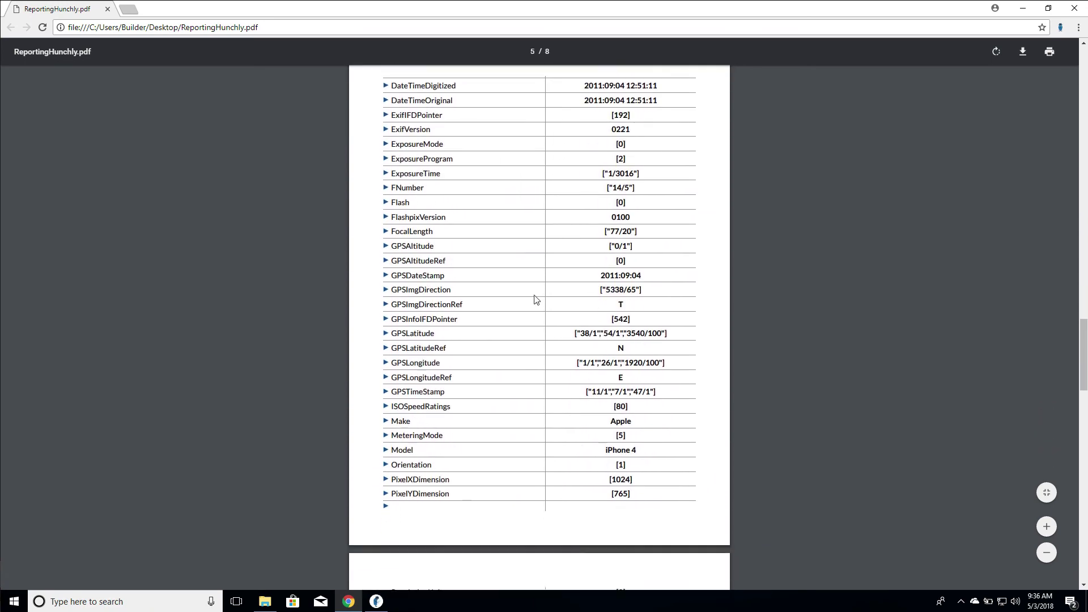
pyautogui.scroll(-7, 537, 300)
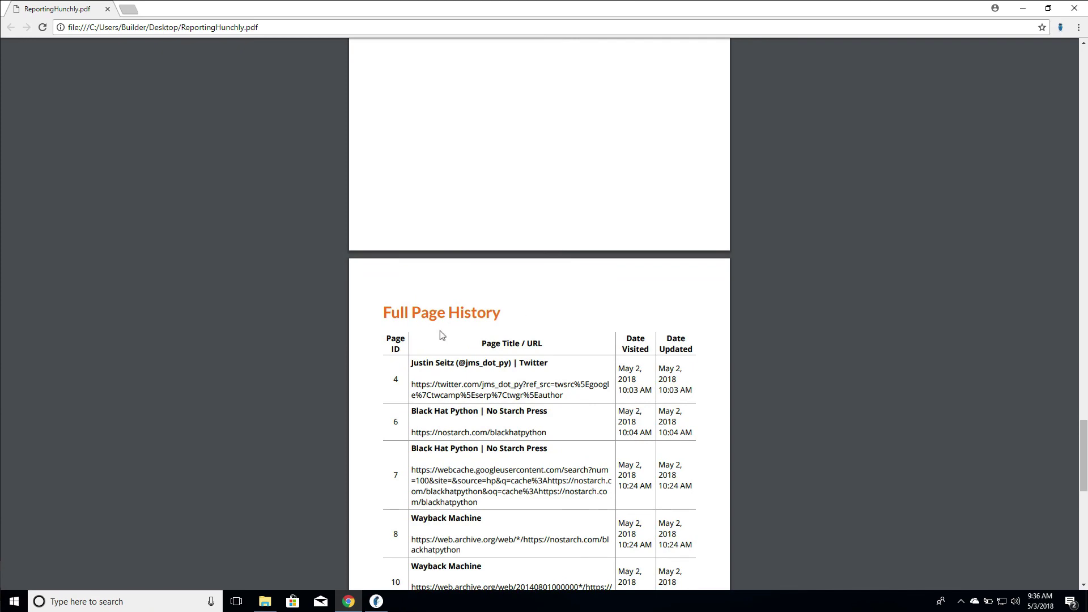
pyautogui.scroll(-7, 489, 315)
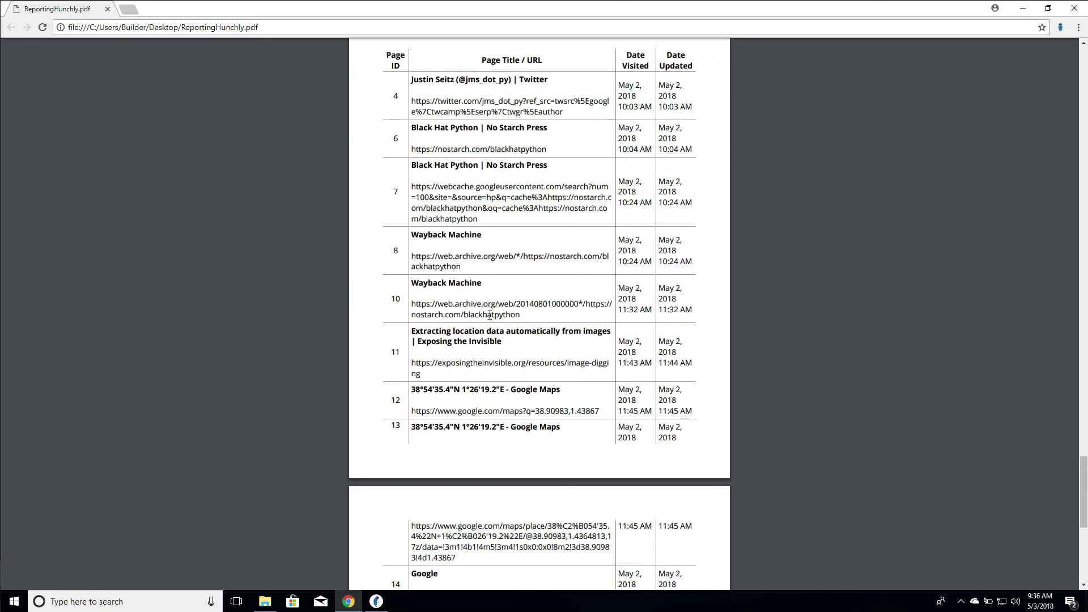
pyautogui.scroll(-5, 489, 315)
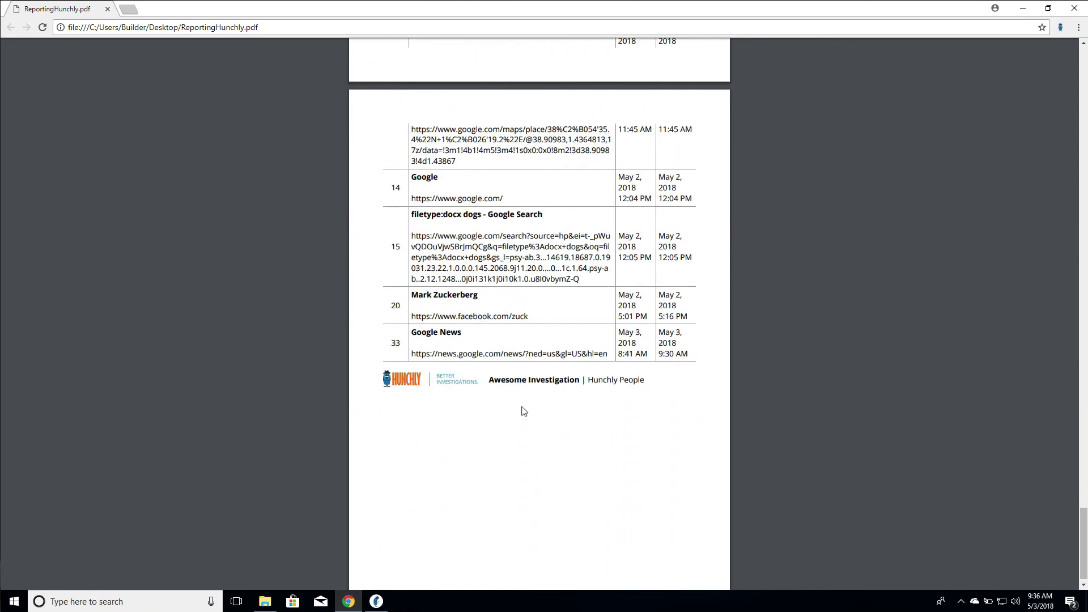
pyautogui.scroll(20, 526, 410)
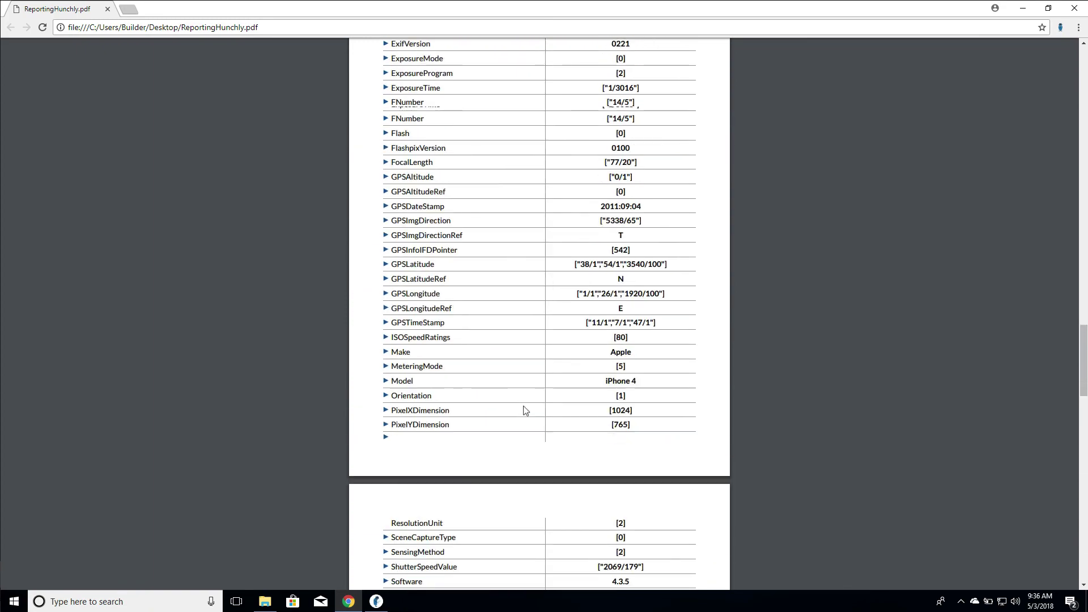
pyautogui.scroll(20, 526, 410)
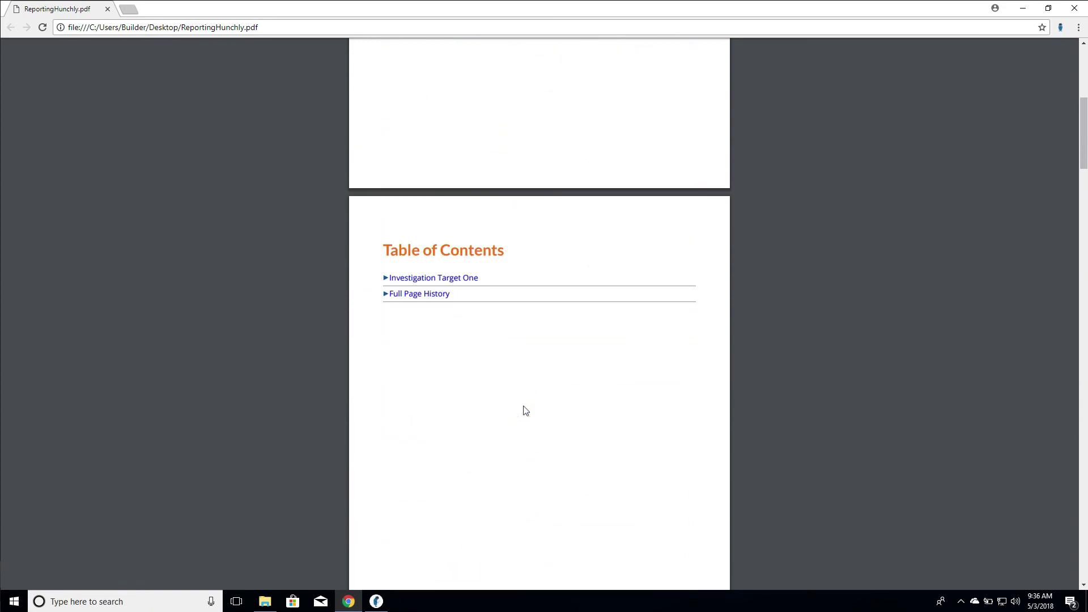
pyautogui.scroll(2, 526, 410)
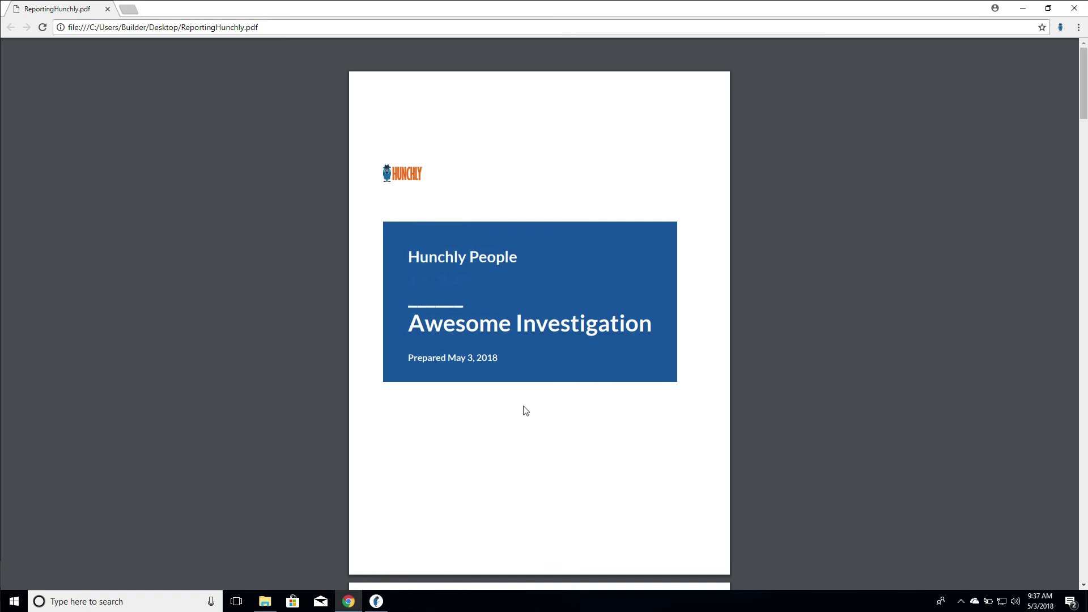
# Return to Hunchly's Report Builder and scroll up to the logo and 'Awesome Investigation' title
pyautogui.click(377, 601)
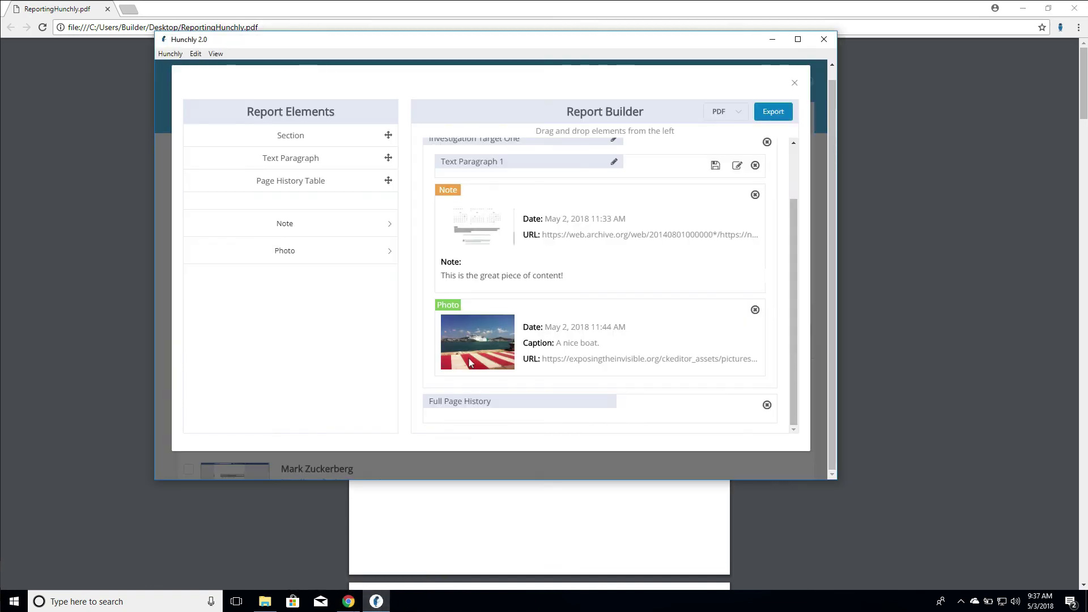
pyautogui.scroll(2, 670, 267)
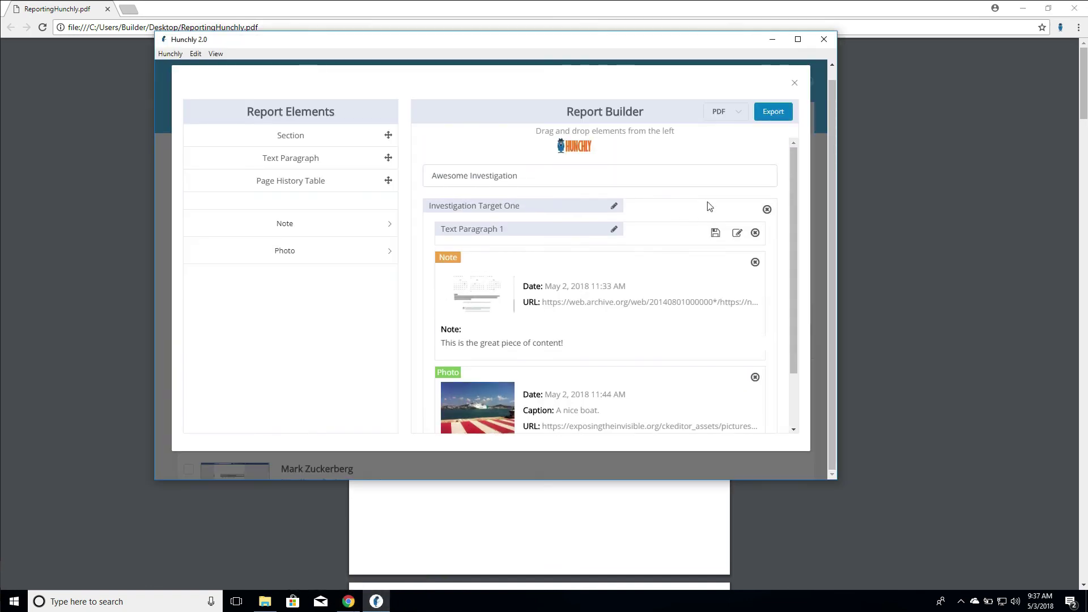